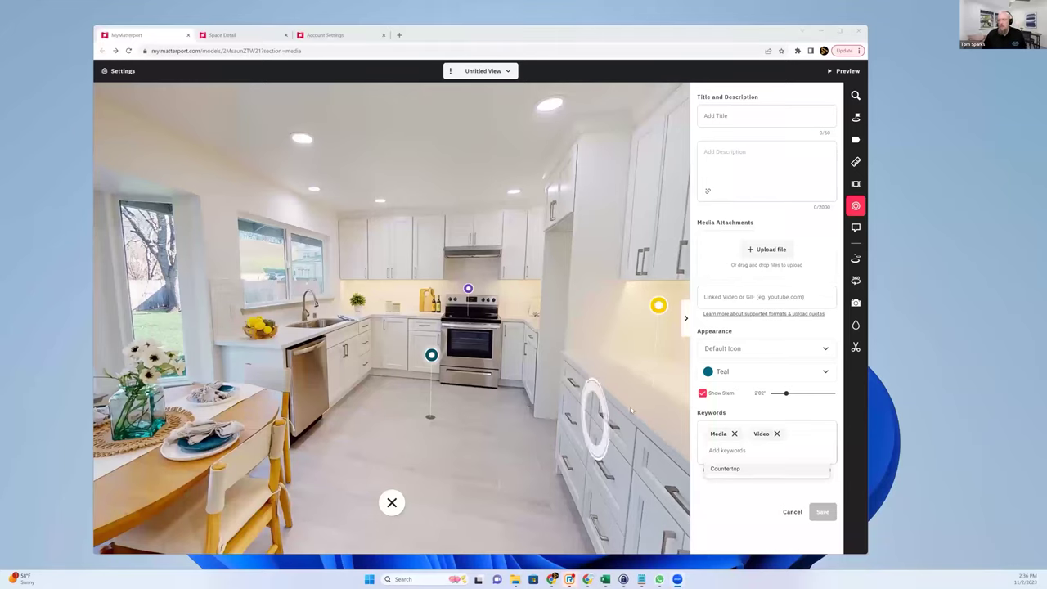
Step: Replace the kitchen tag's keywords with 'media' and 'video'
click(734, 434)
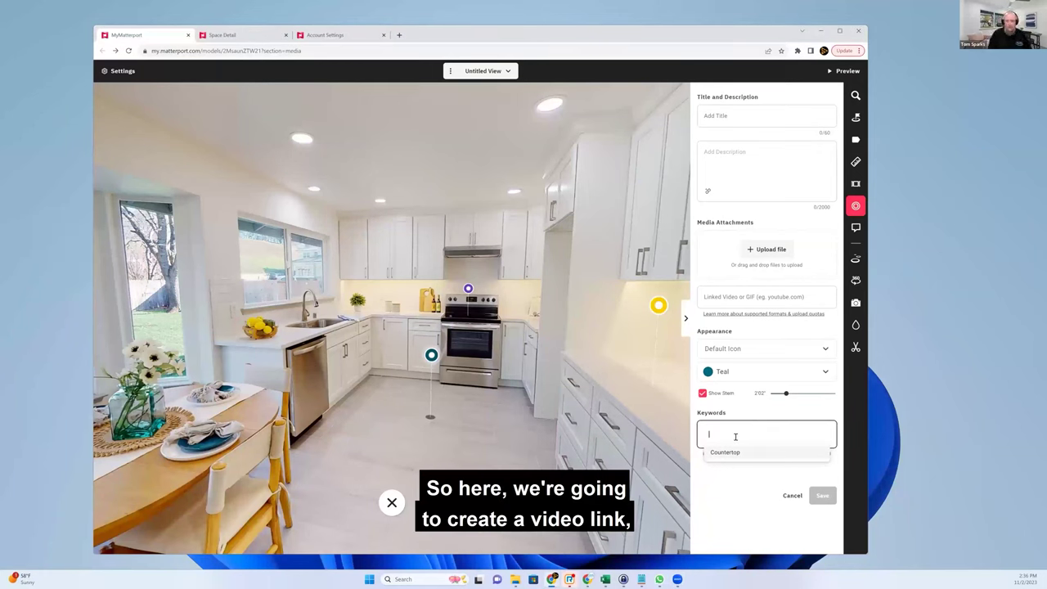
text(media)
key(Return)
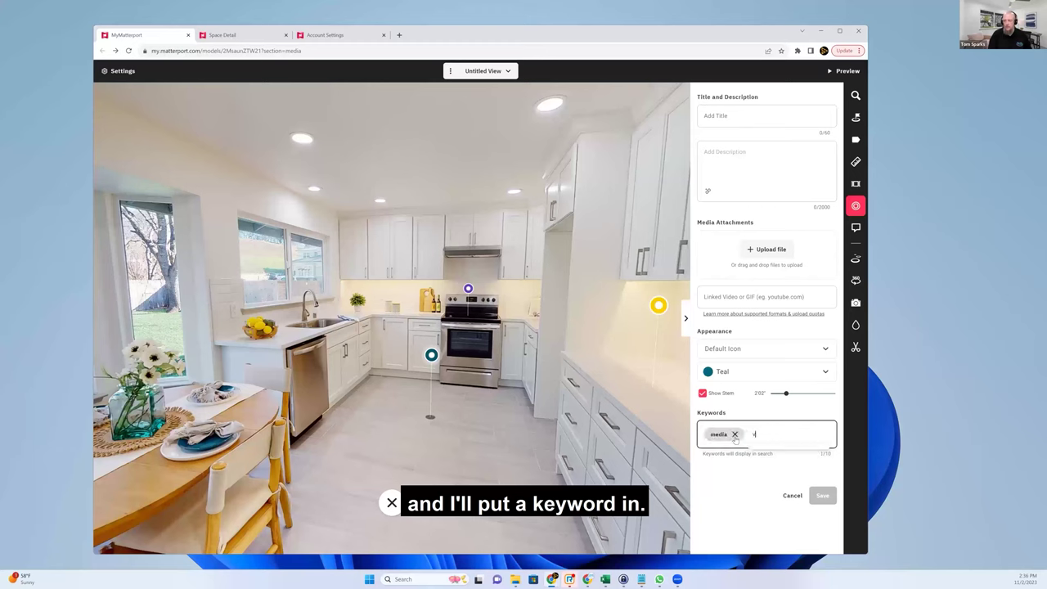
text(video)
key(Return)
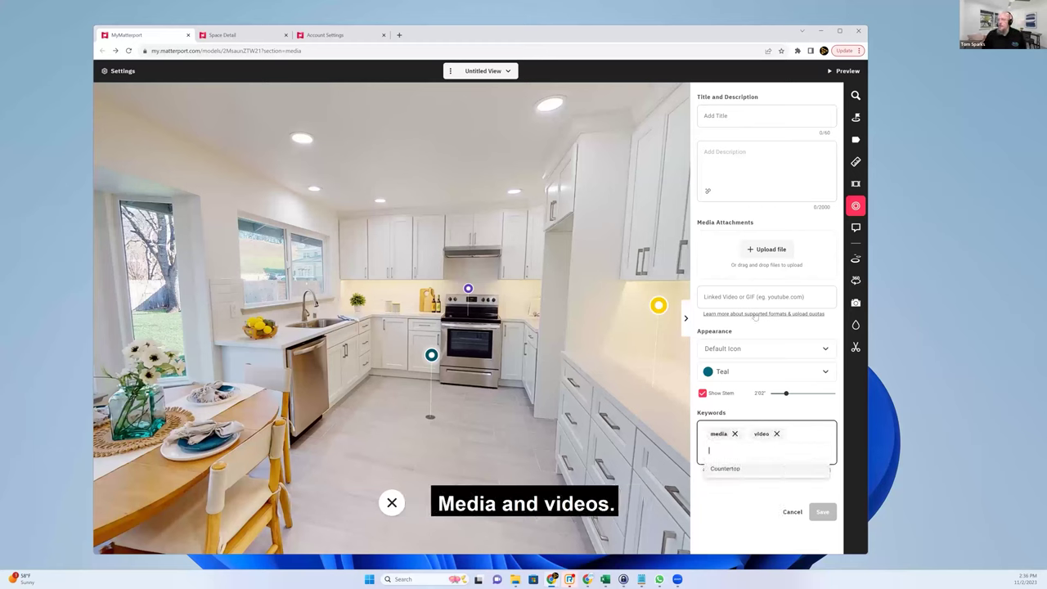
Step: Paste the YouTube link and title the tag 'Awesome Video'
click(745, 296)
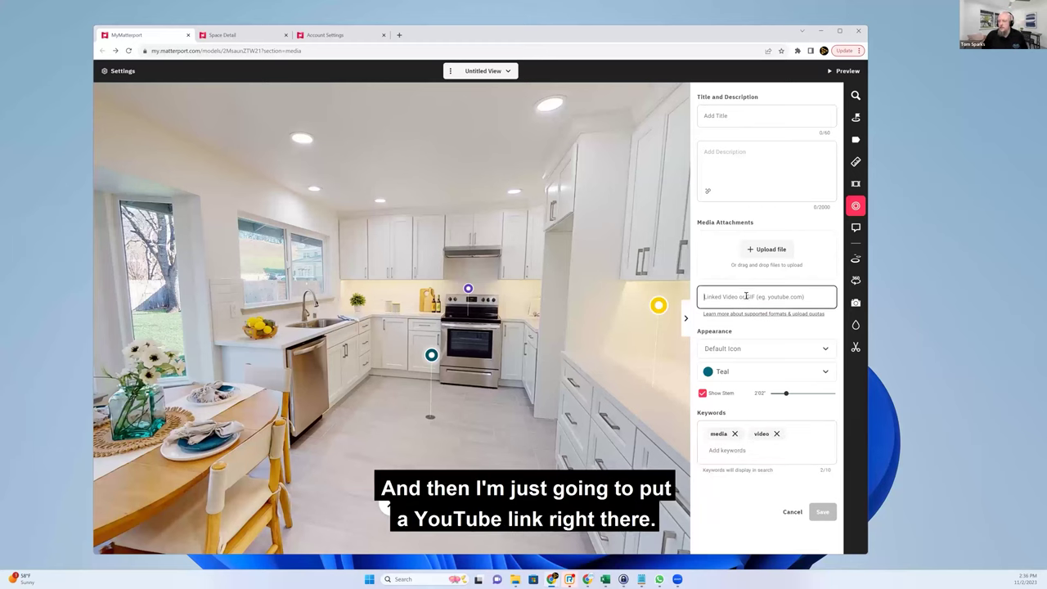
text(https://youtu.be/yR21JbIncLg)
click(738, 119)
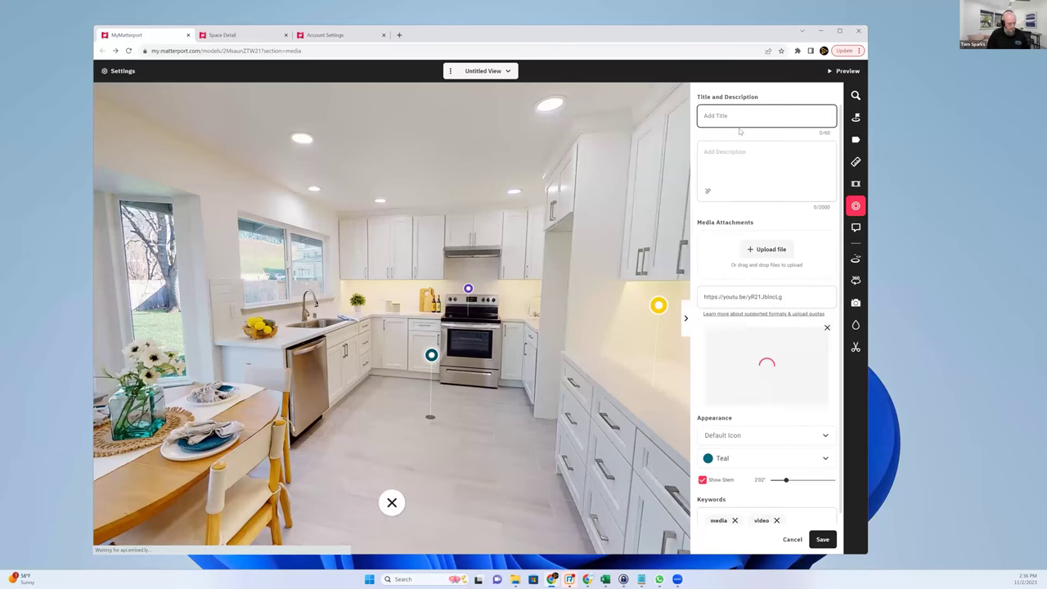
text(Awesome Video)
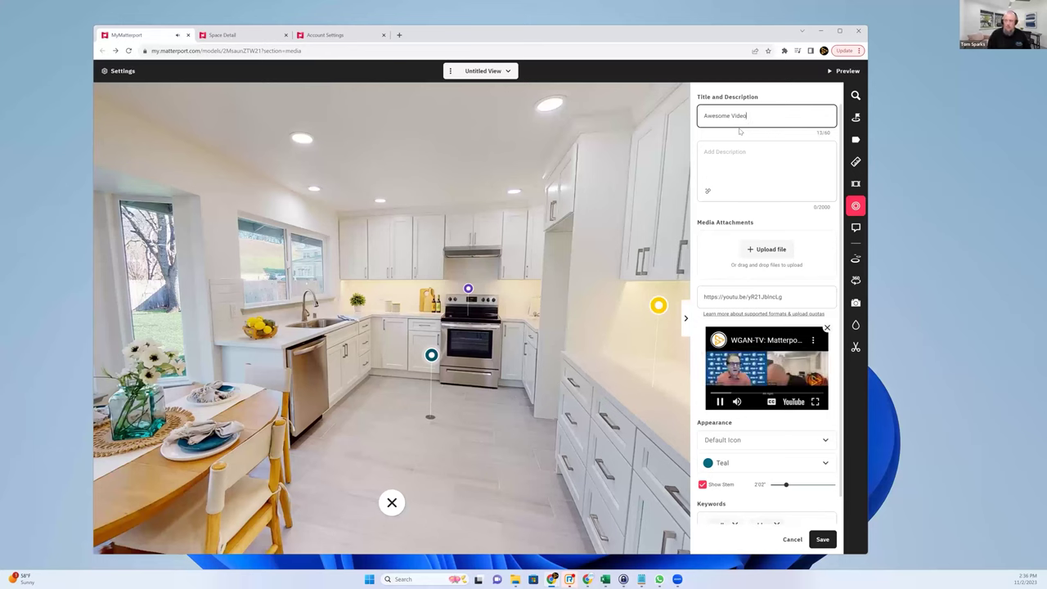
Step: Pause the preview, lengthen the stem to 2'09" and set the colour to Sunset red
click(720, 402)
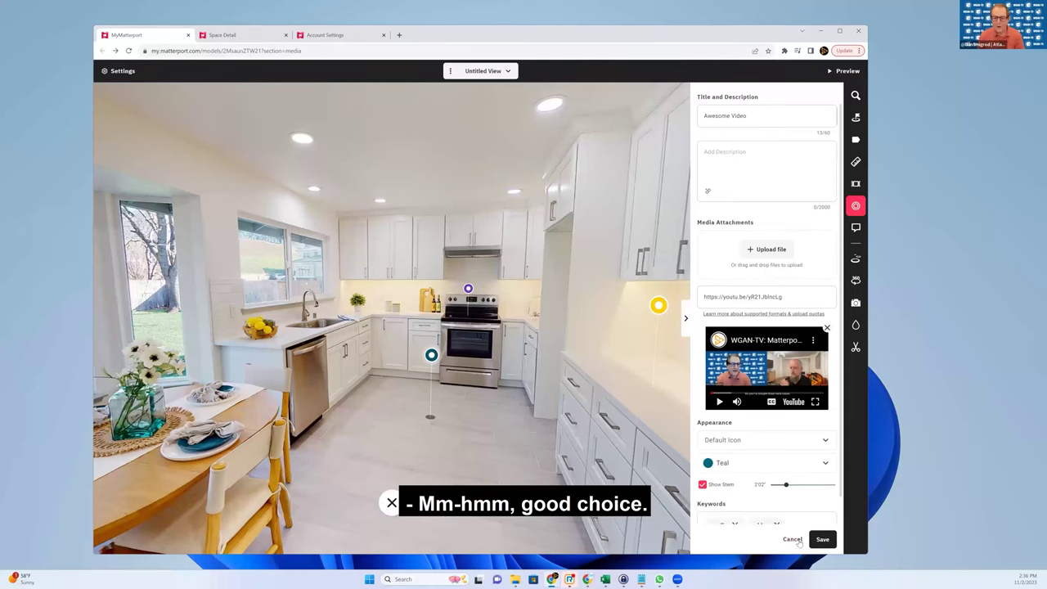
scroll(783, 466, down, 2)
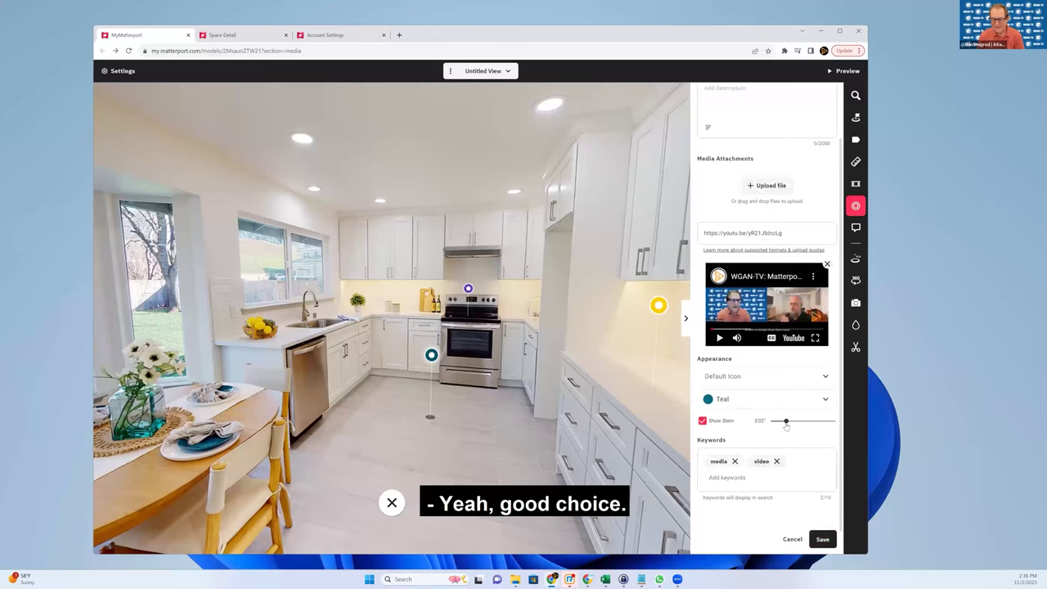
drag(785, 423, 790, 422)
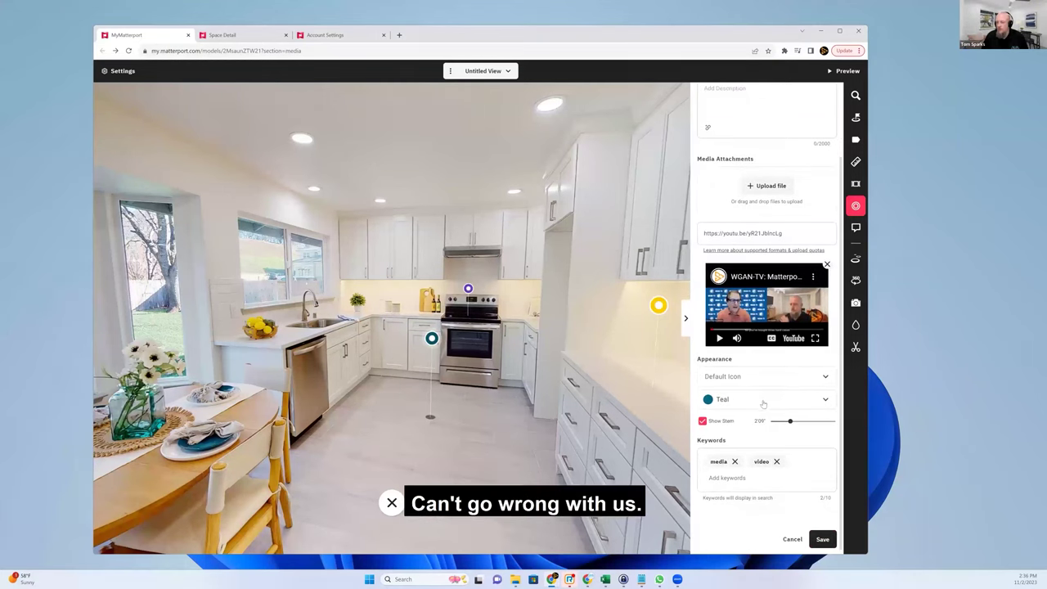
click(762, 399)
scroll(741, 344, down, 2)
scroll(741, 344, down, 2)
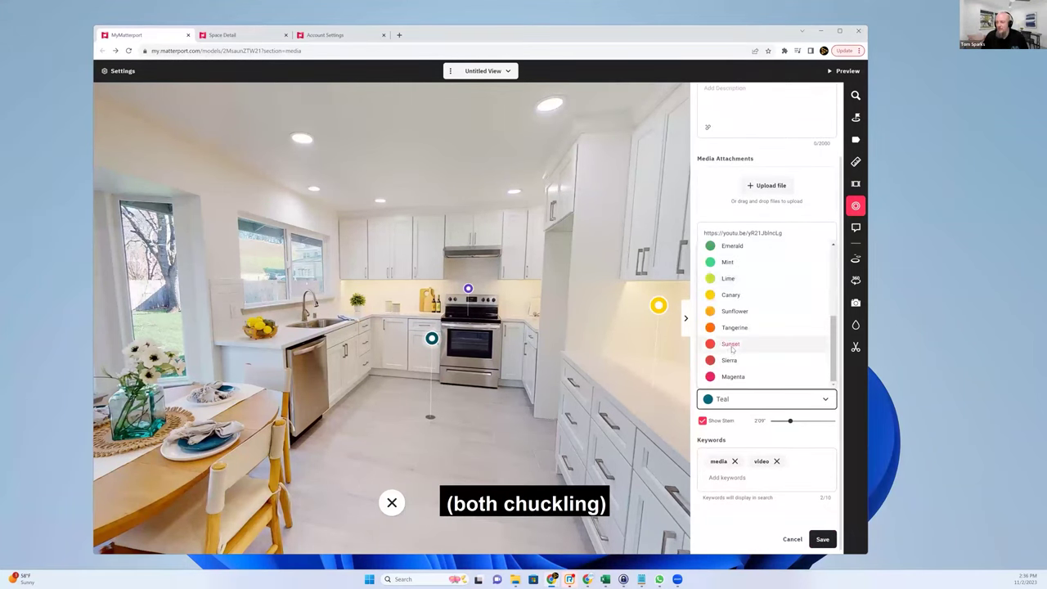
click(731, 344)
Step: Save the video tag and walk through the kitchen and hallway to the front door
click(823, 539)
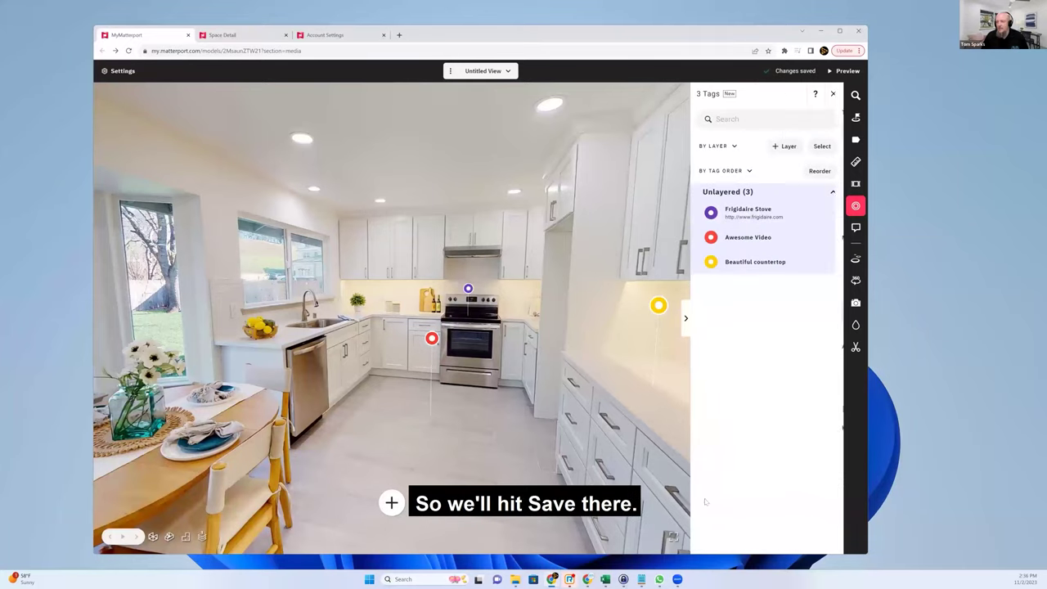
click(514, 432)
click(425, 307)
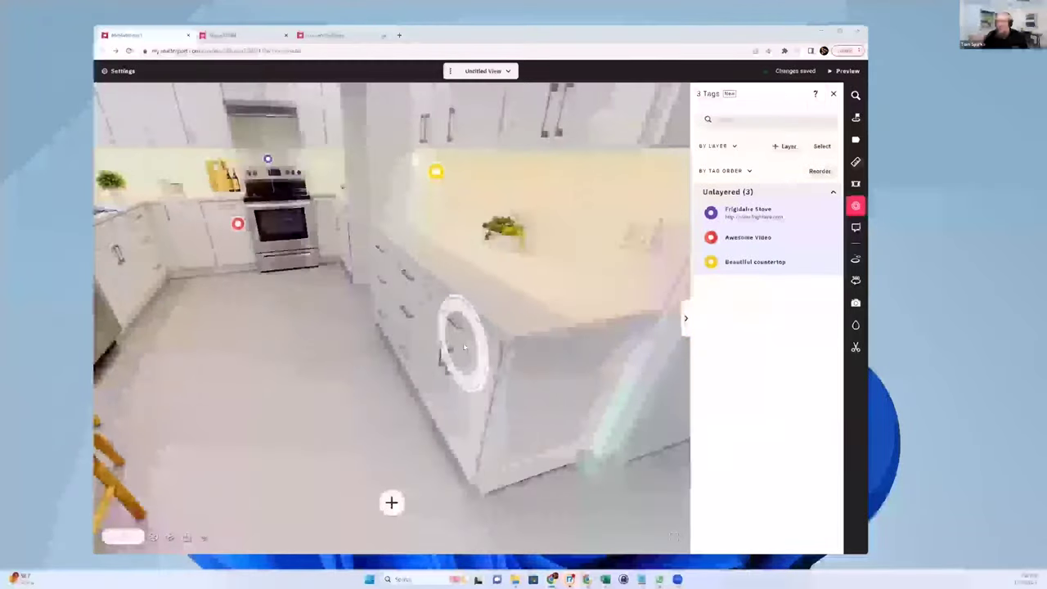
click(601, 344)
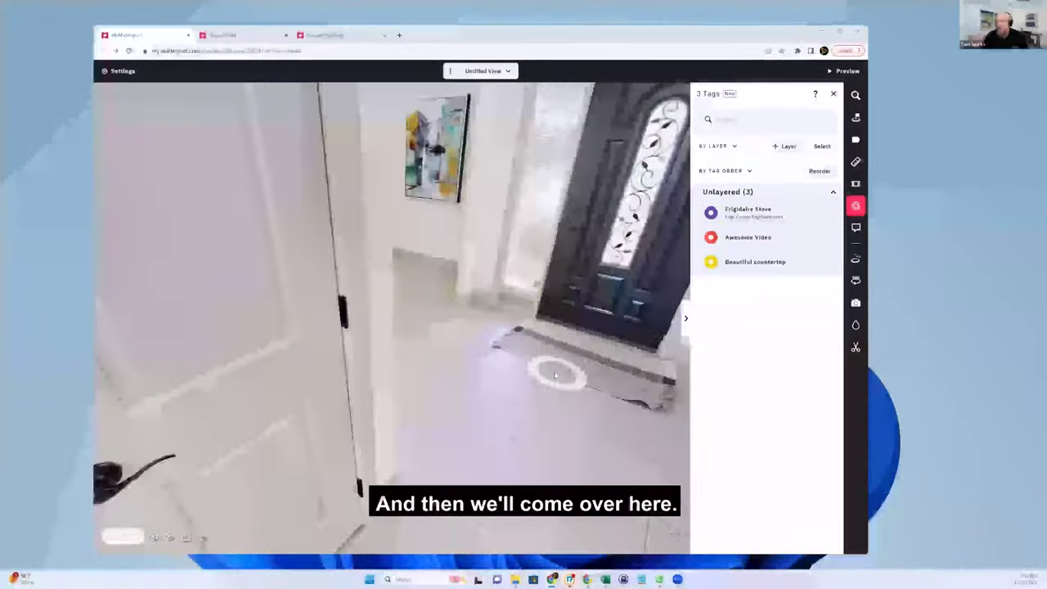
Step: Pin a new tag on the front door with the DSC00235 door photo attached
click(391, 501)
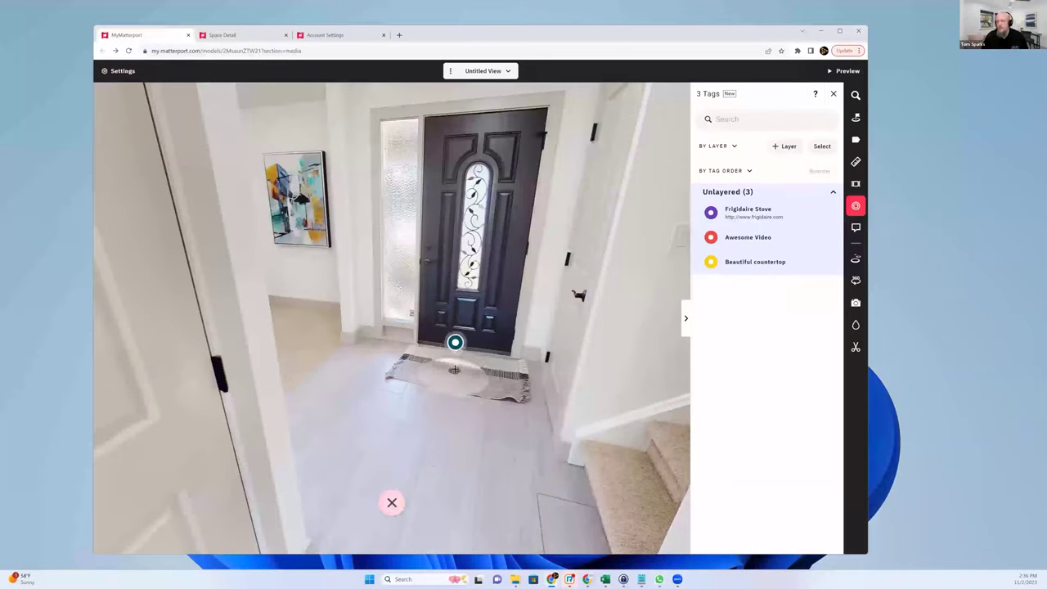
click(496, 259)
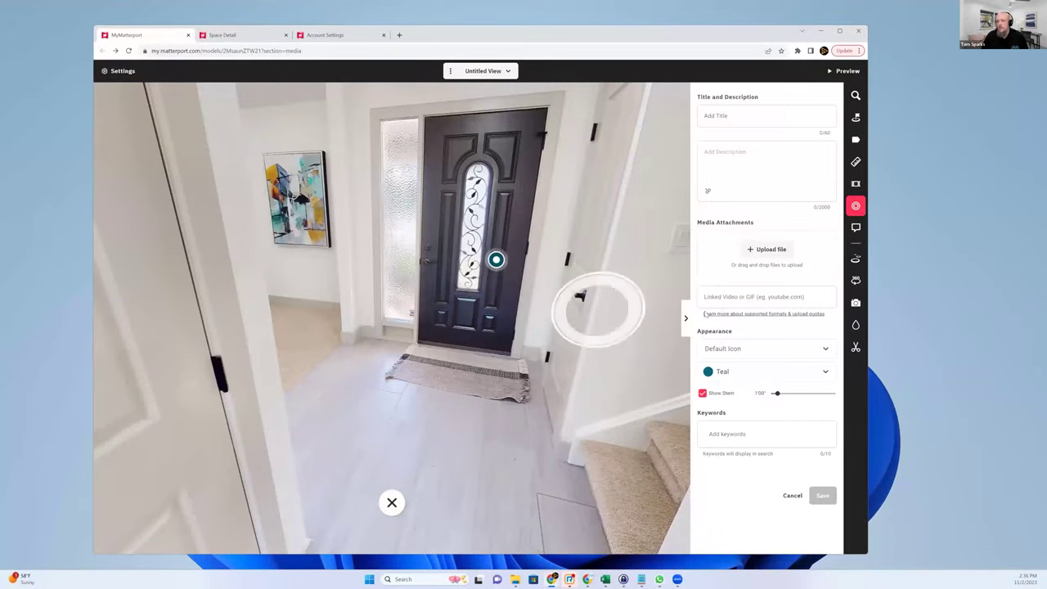
click(769, 250)
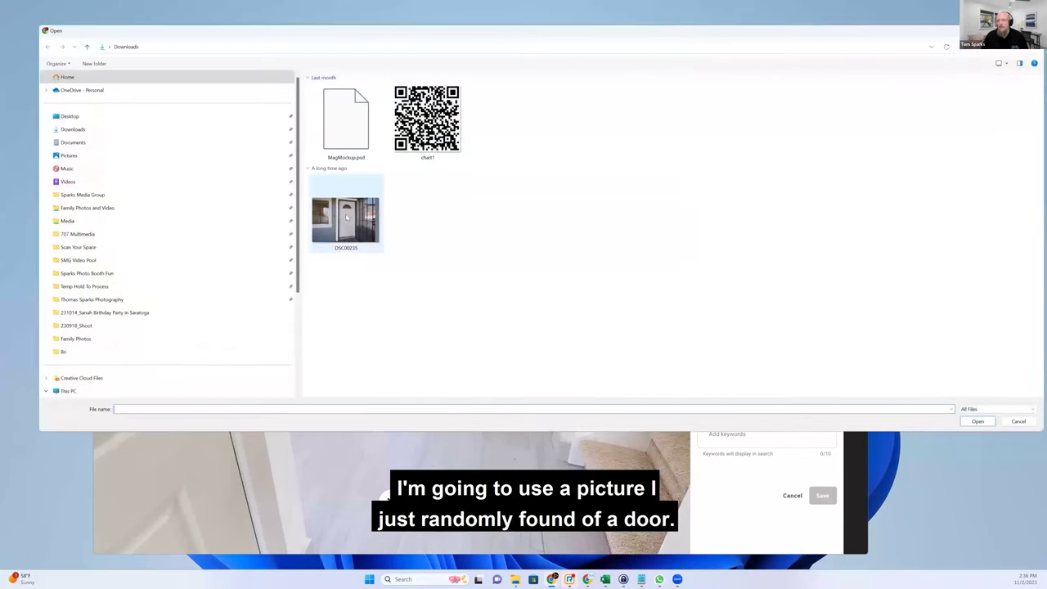
double_click(346, 217)
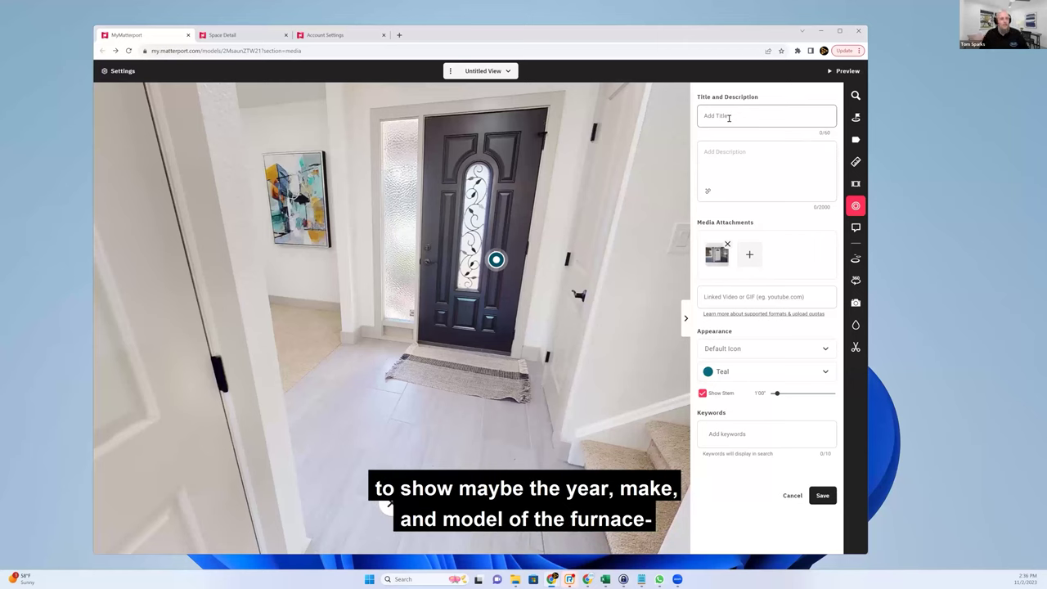
Step: Title the door tag 'Front Door', add a 'Front Door' keyword, lengthen its stem, and save it
click(729, 117)
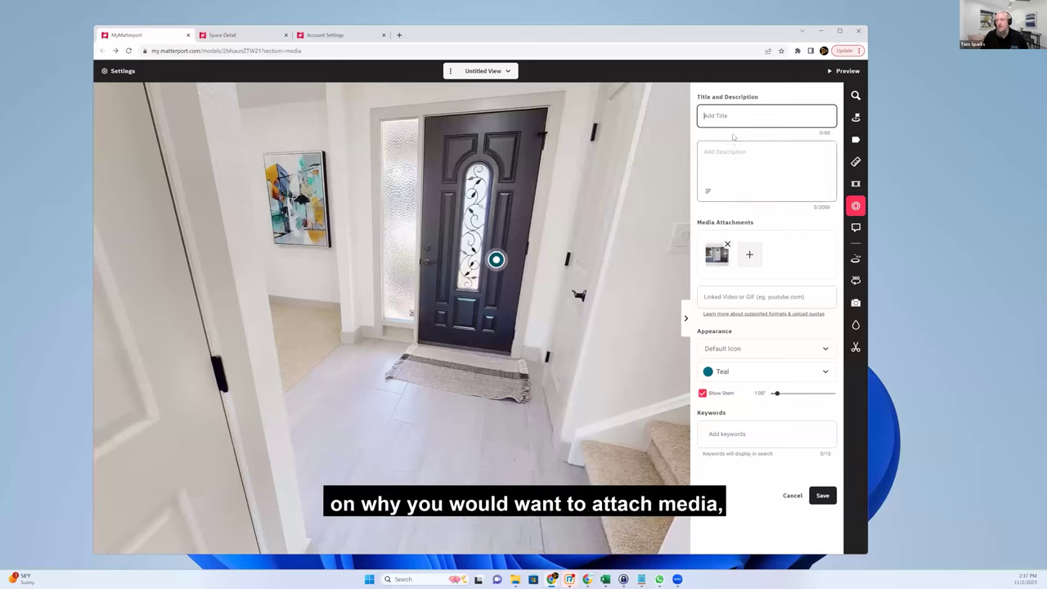
text(Front Door)
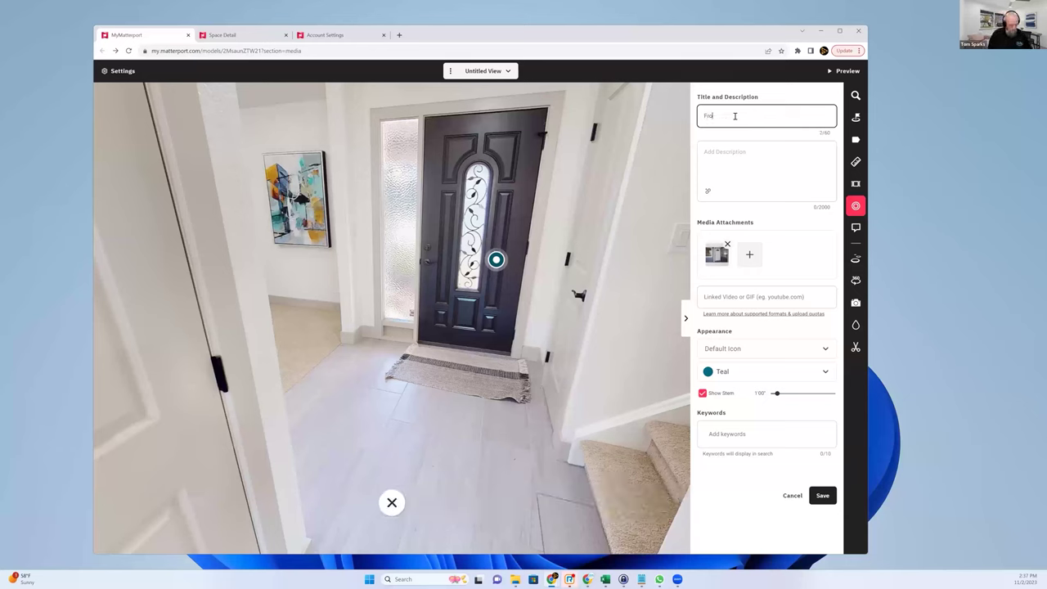
click(738, 441)
text(Front Door)
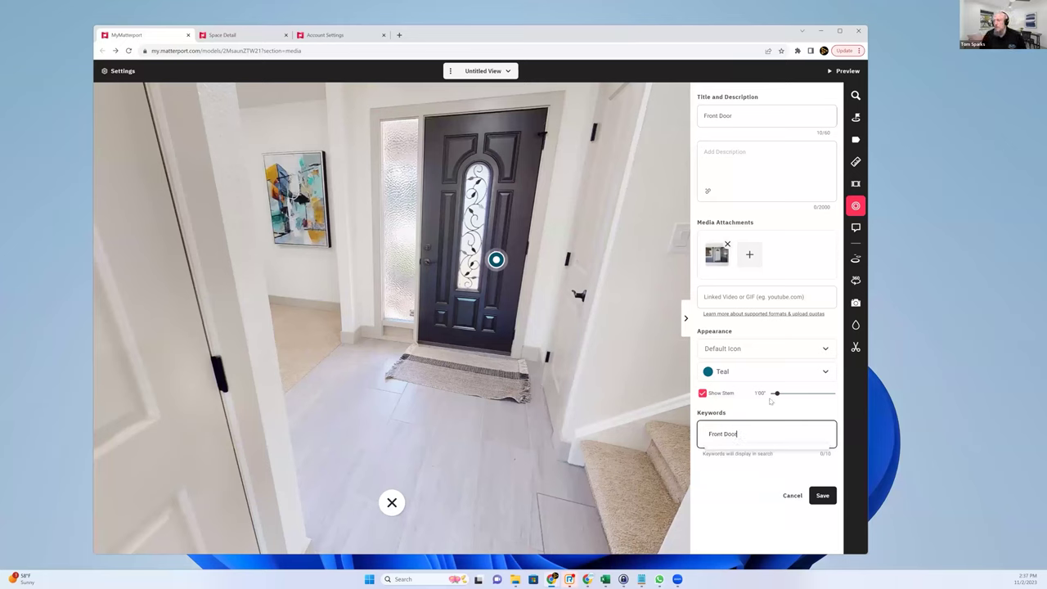
drag(777, 394, 788, 394)
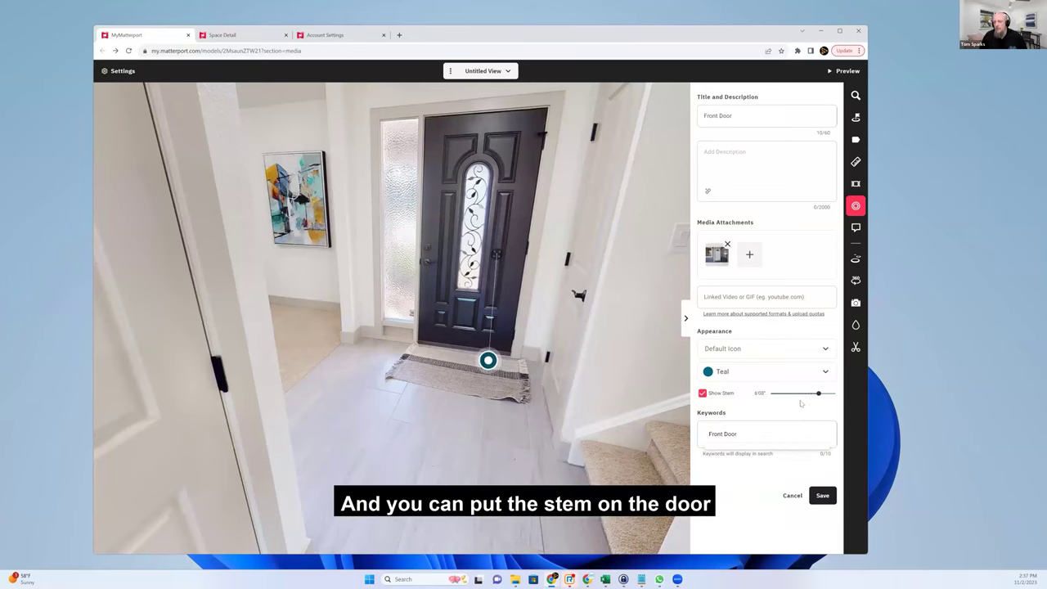
click(619, 386)
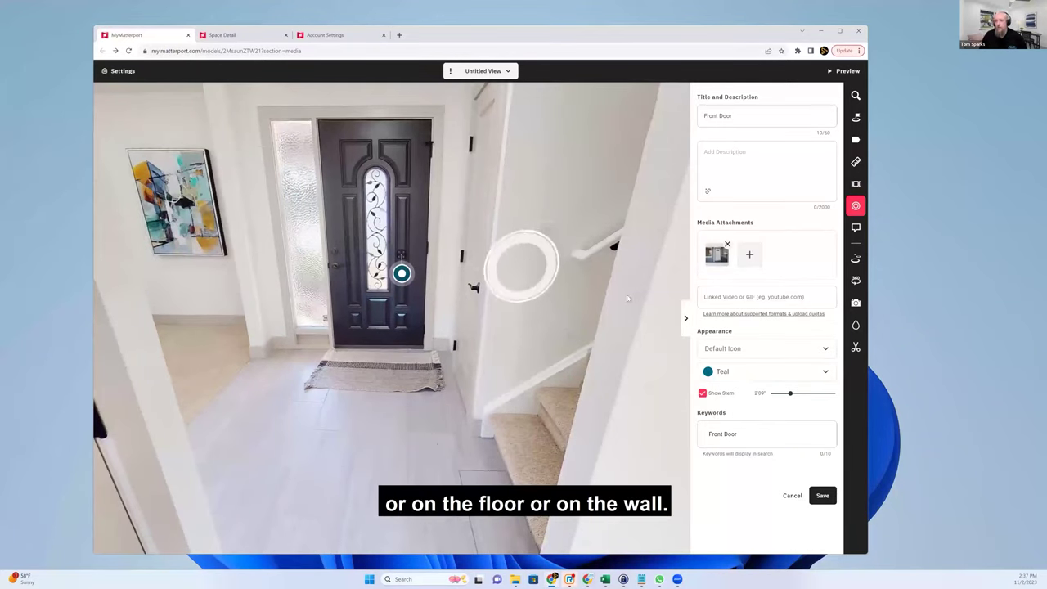
click(425, 339)
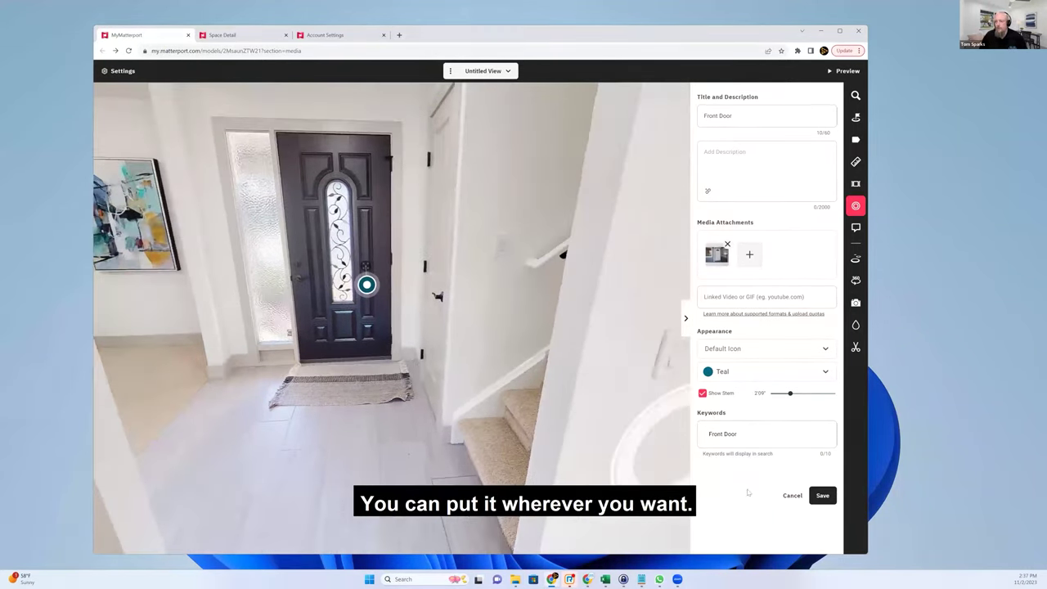
click(822, 497)
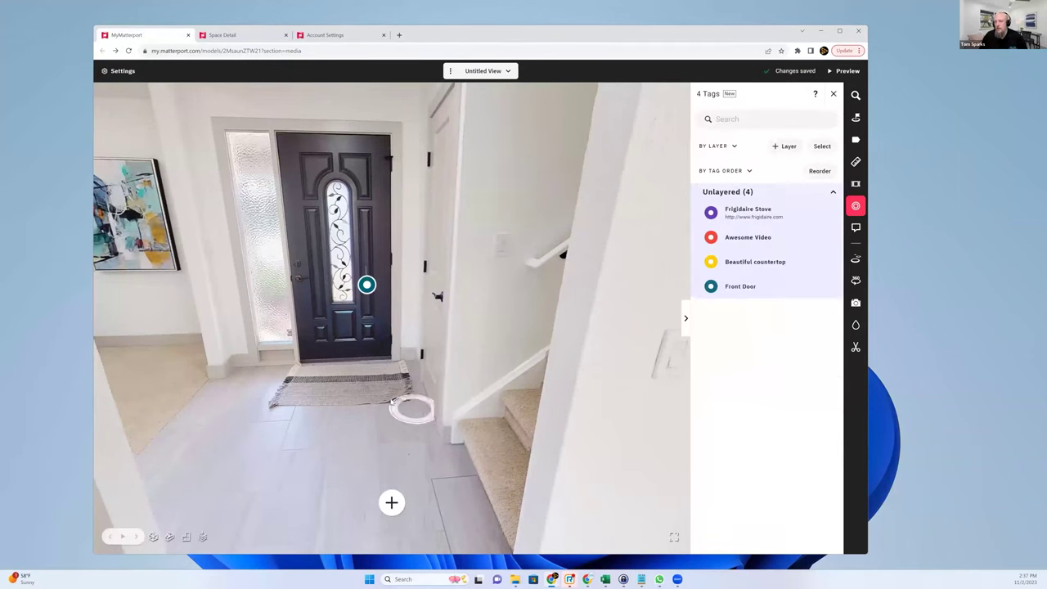
Step: Walk from the entryway back into the kitchen and pause the Awesome Video preview
drag(380, 393, 474, 402)
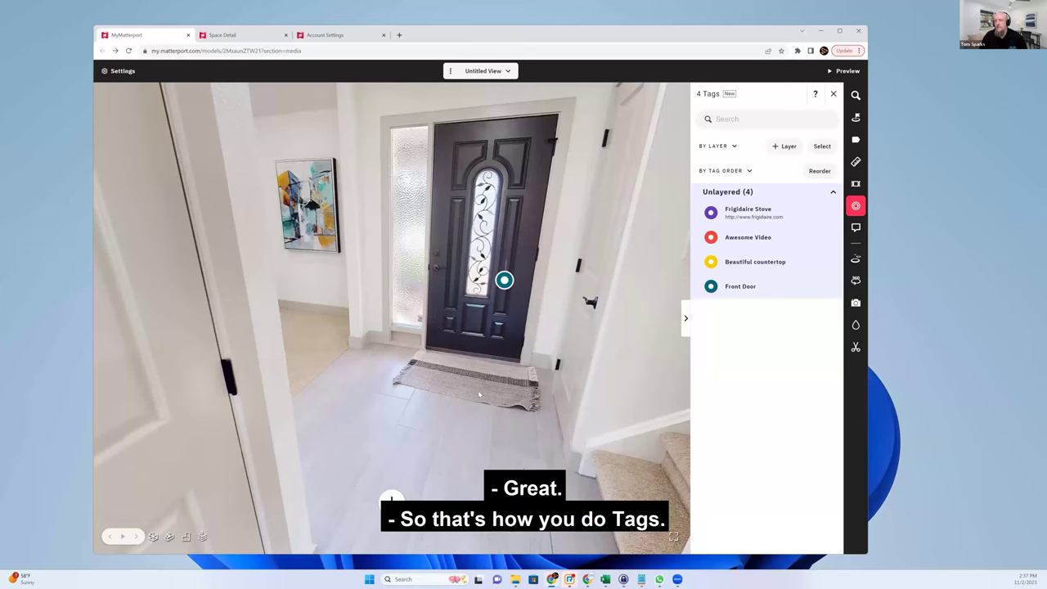
drag(634, 34, 702, 37)
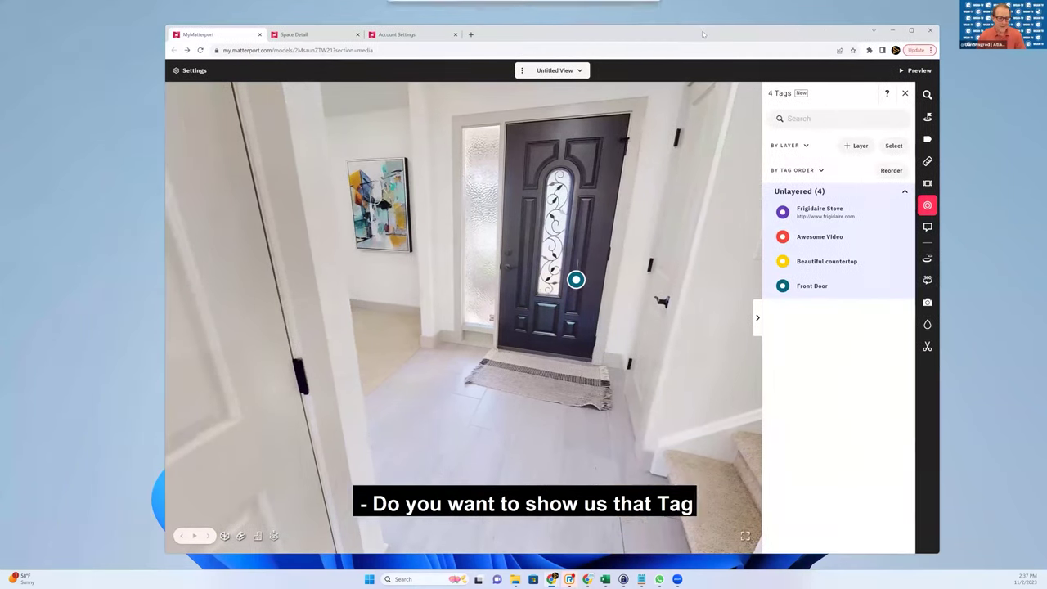
mouse_move(504, 280)
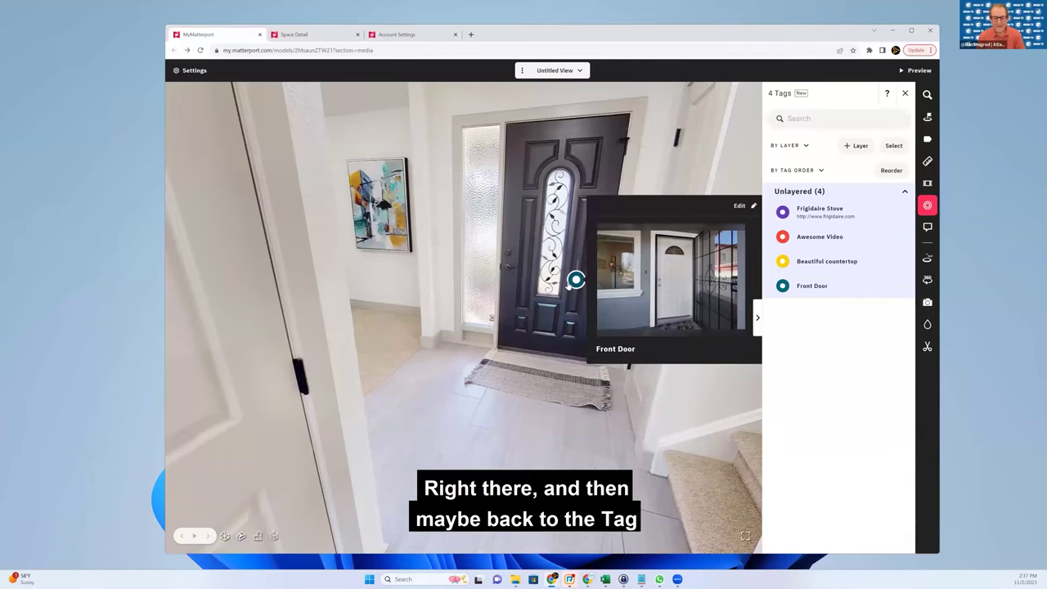
click(452, 351)
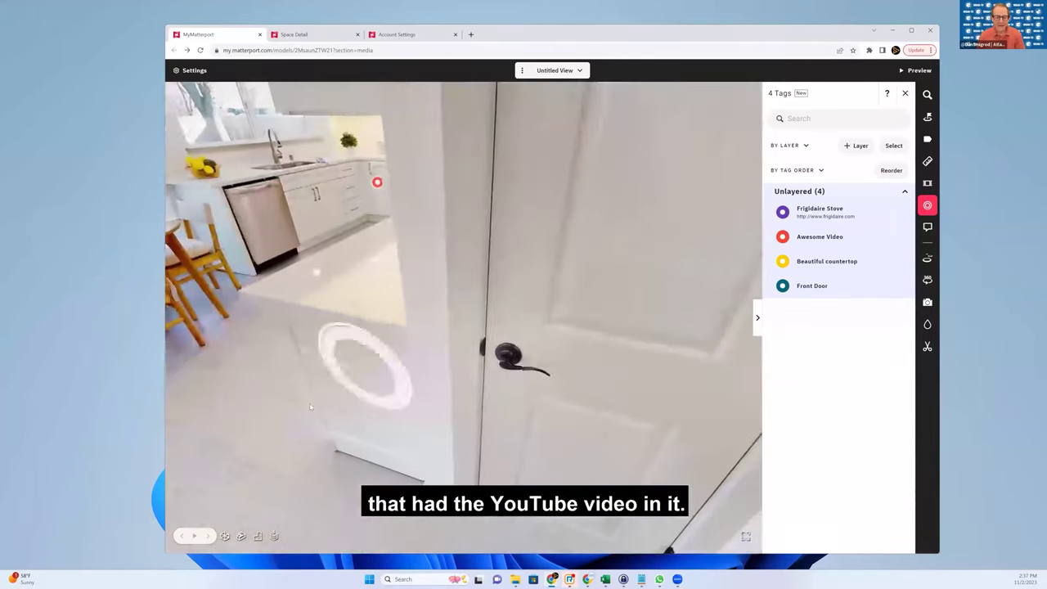
click(251, 427)
mouse_move(445, 241)
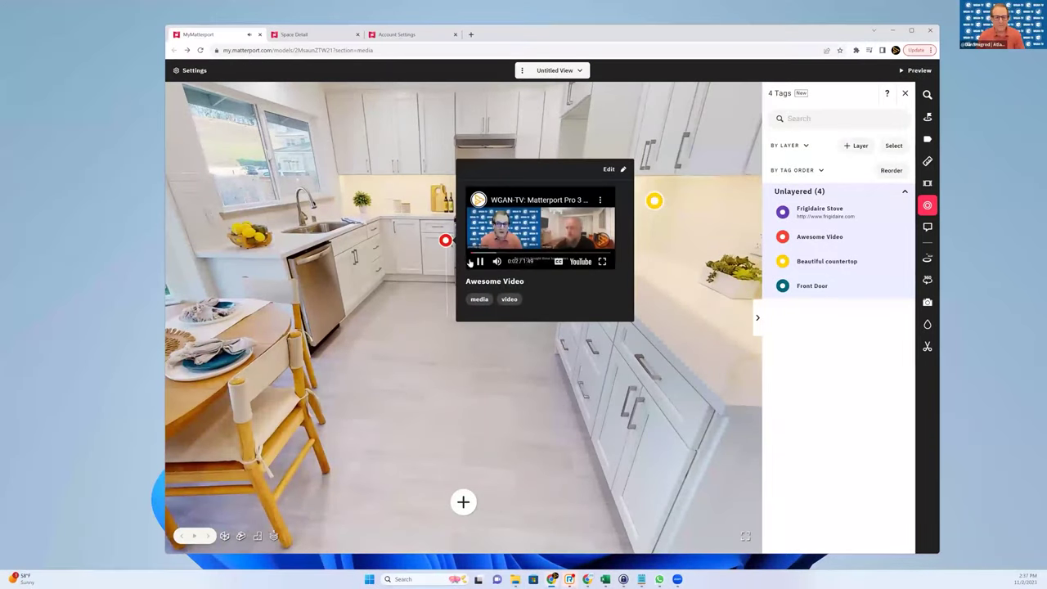
click(480, 261)
mouse_move(482, 185)
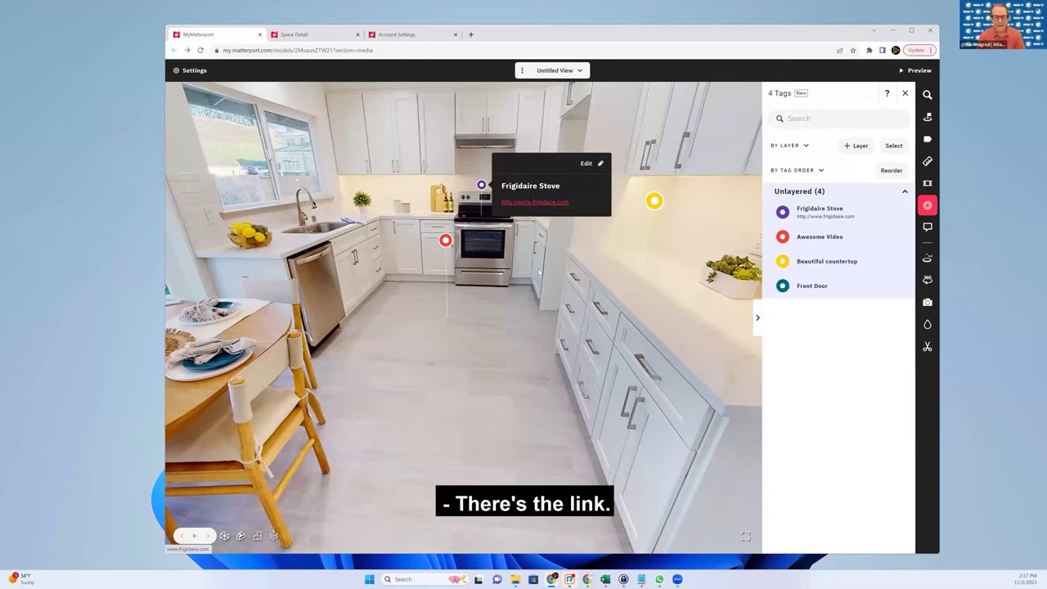
mouse_move(654, 201)
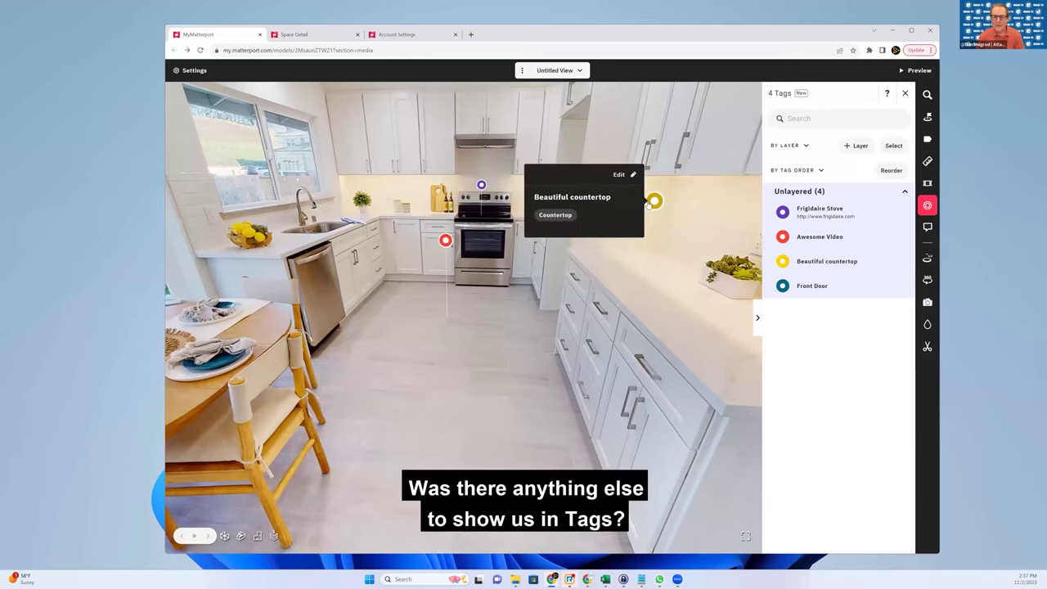
Step: Edit the Beautiful countertop tag and enter the description 'installed in 2022'
click(904, 261)
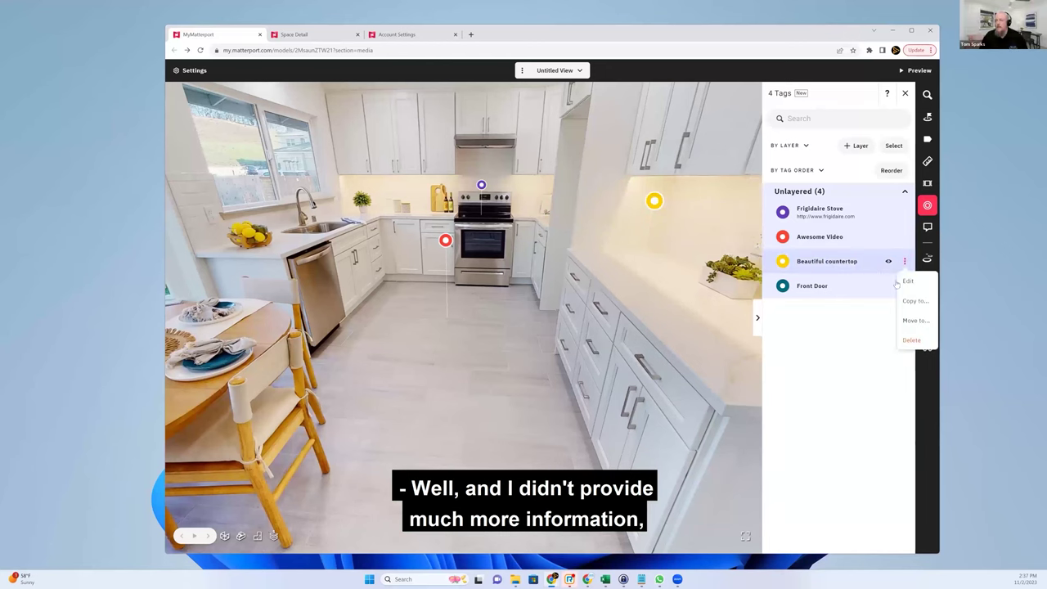
click(906, 281)
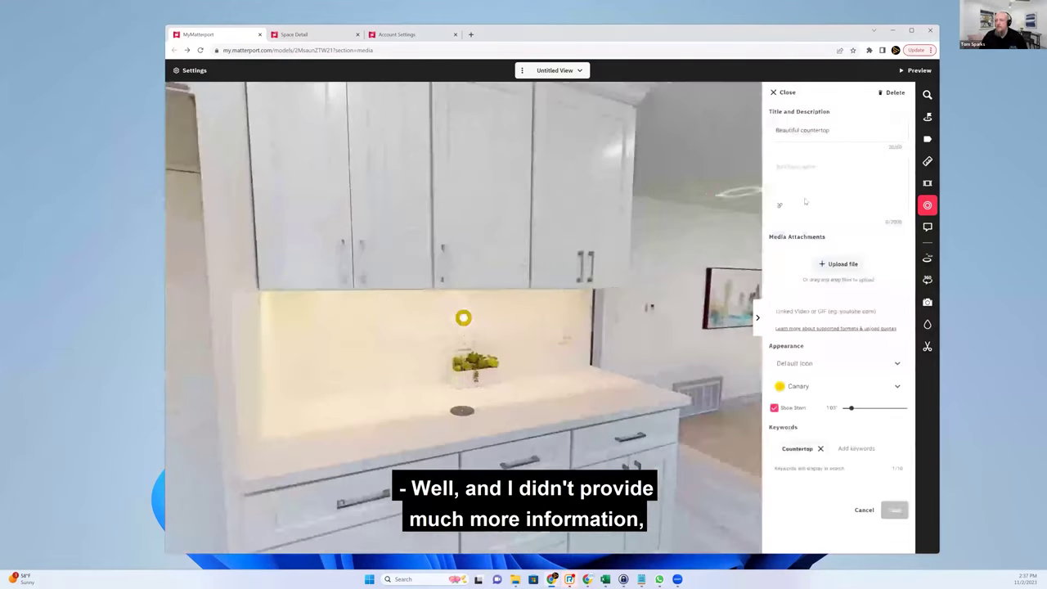
click(806, 196)
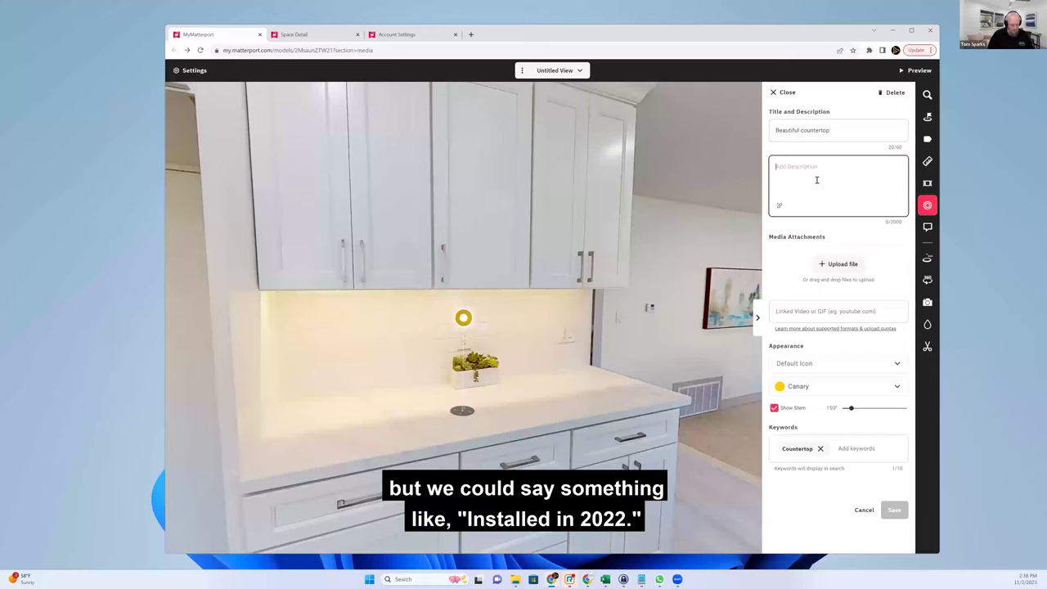
text(I)
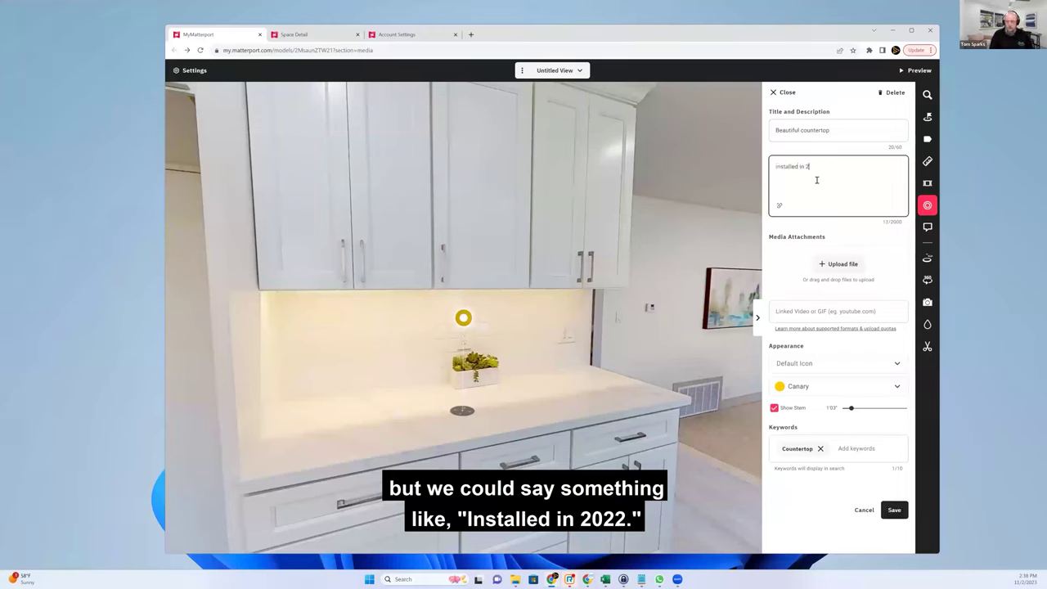
text(.)
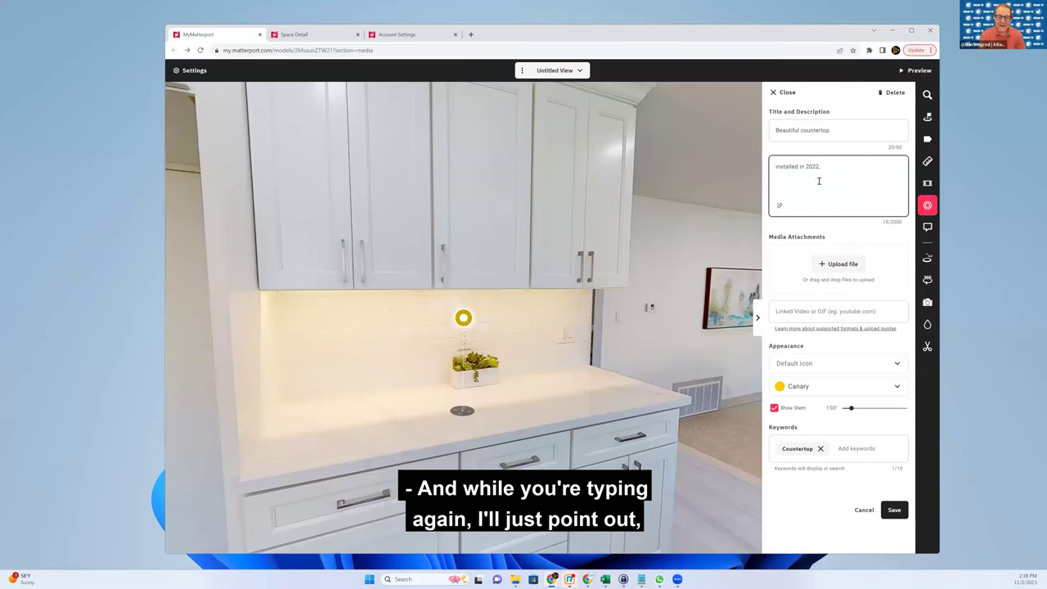
key(BackSpace)
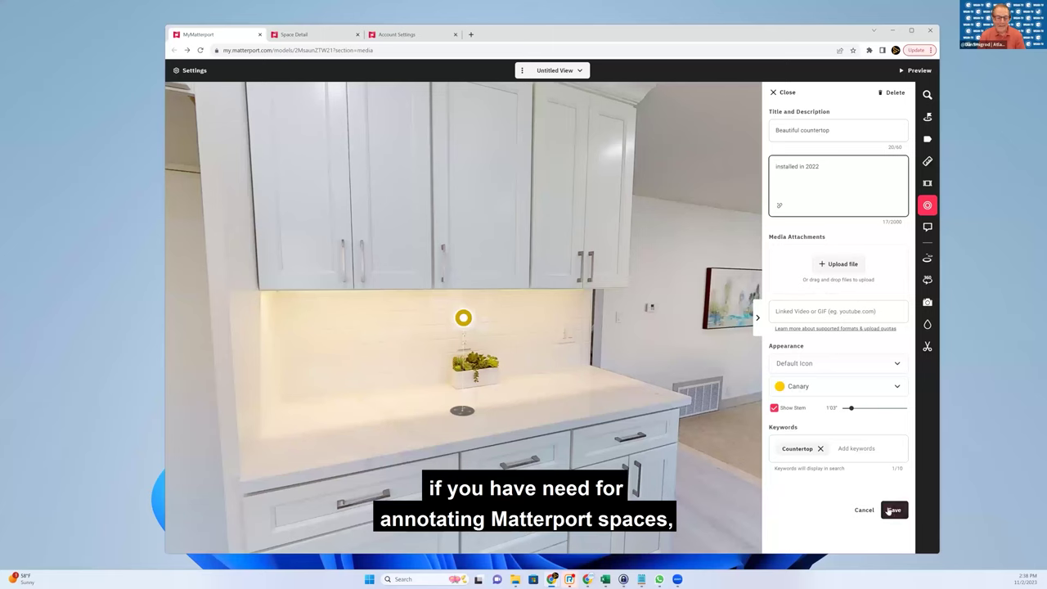
Step: Save the countertop tag's 'installed in 2022' description and head toward the living room
click(890, 511)
mouse_move(464, 317)
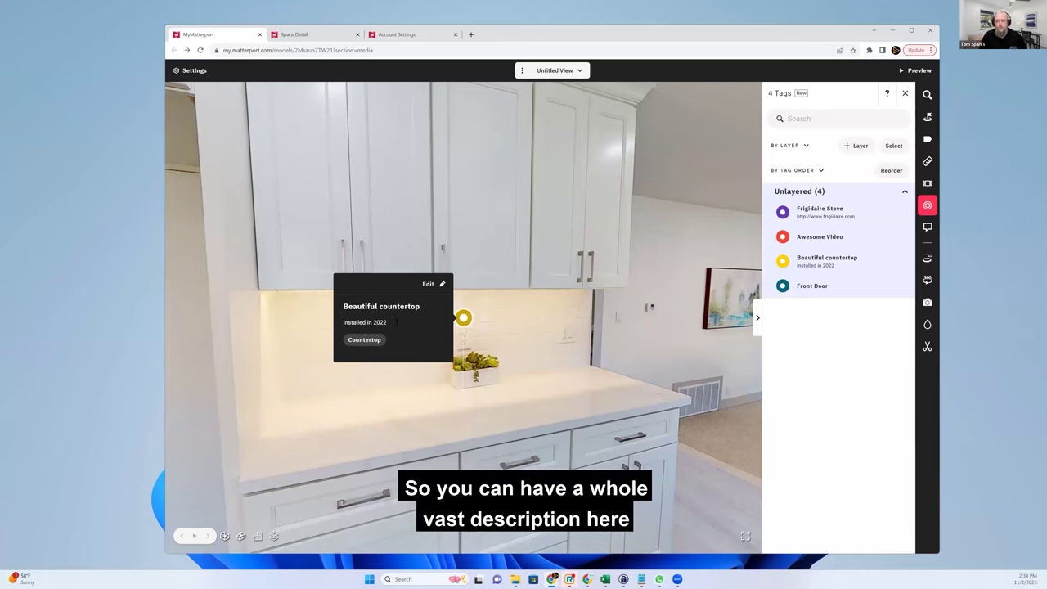
click(506, 361)
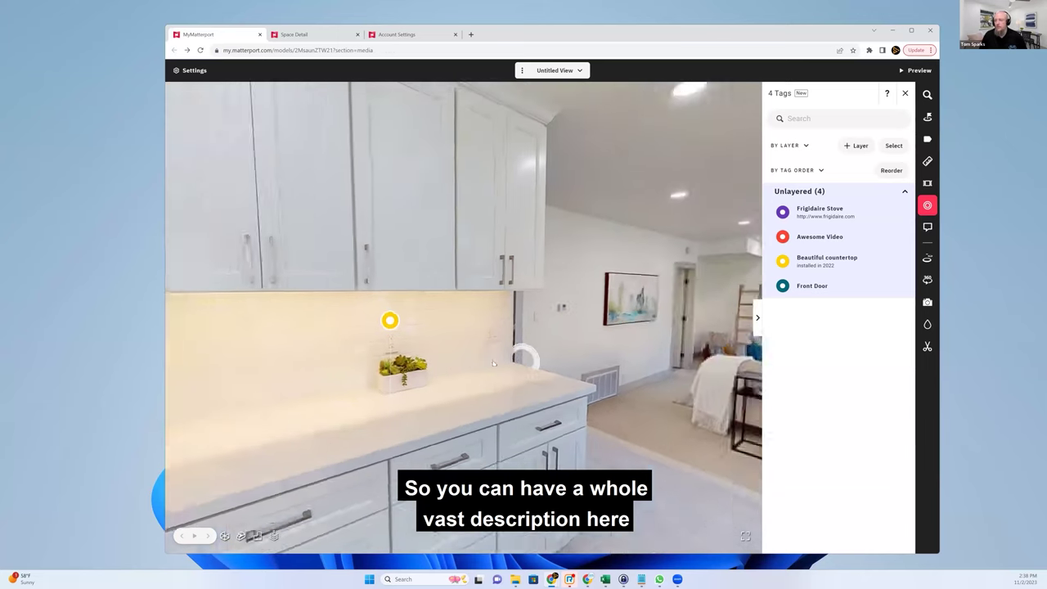